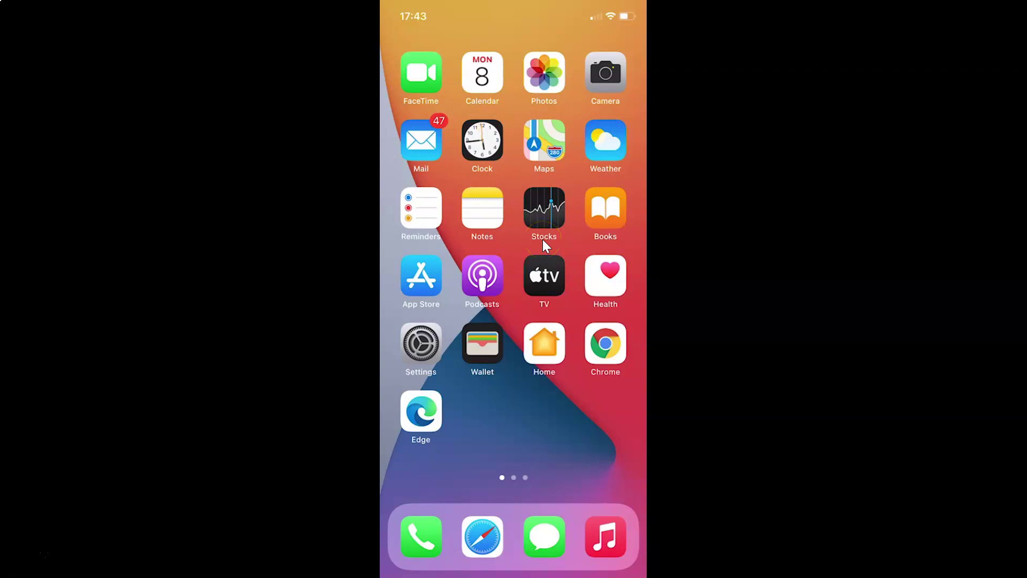
Step: Launch Microsoft Edge from the iPhone home screen to reach its new tab page
left_click(422, 414)
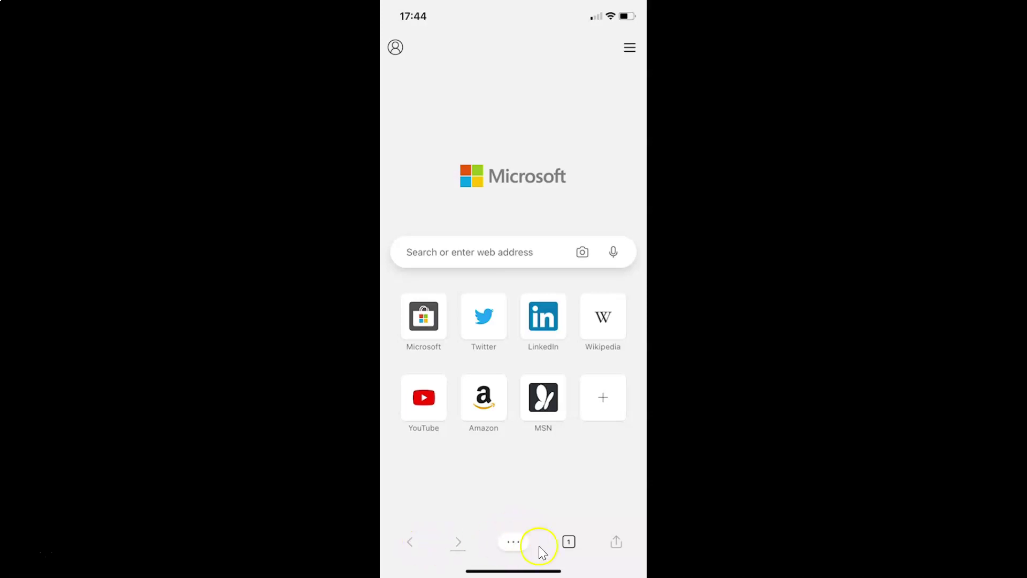
Step: Open the History page from the '...' menu, showing Bing, Google, Wikipedia and Twitter visits
left_click(514, 541)
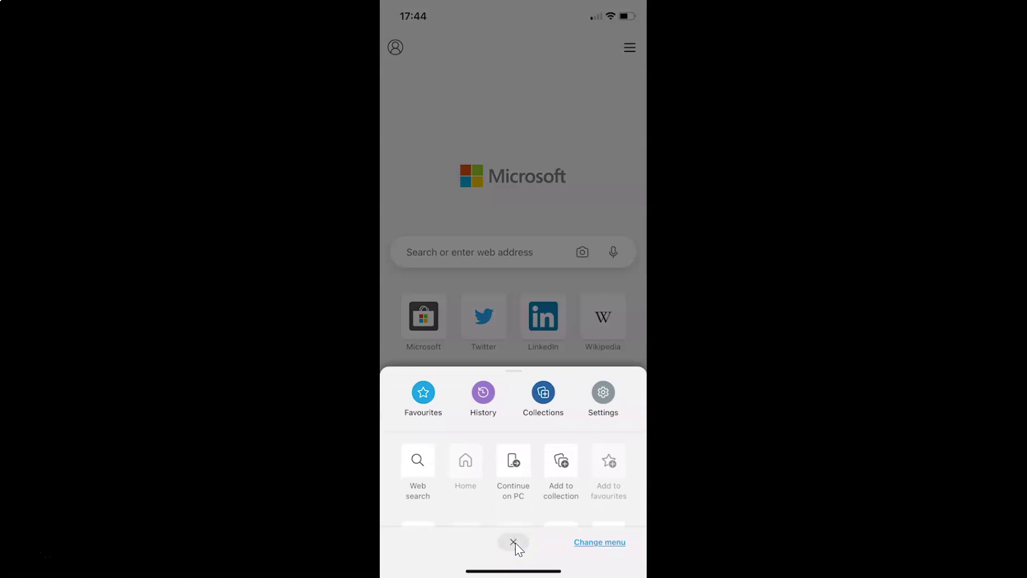
left_click(484, 395)
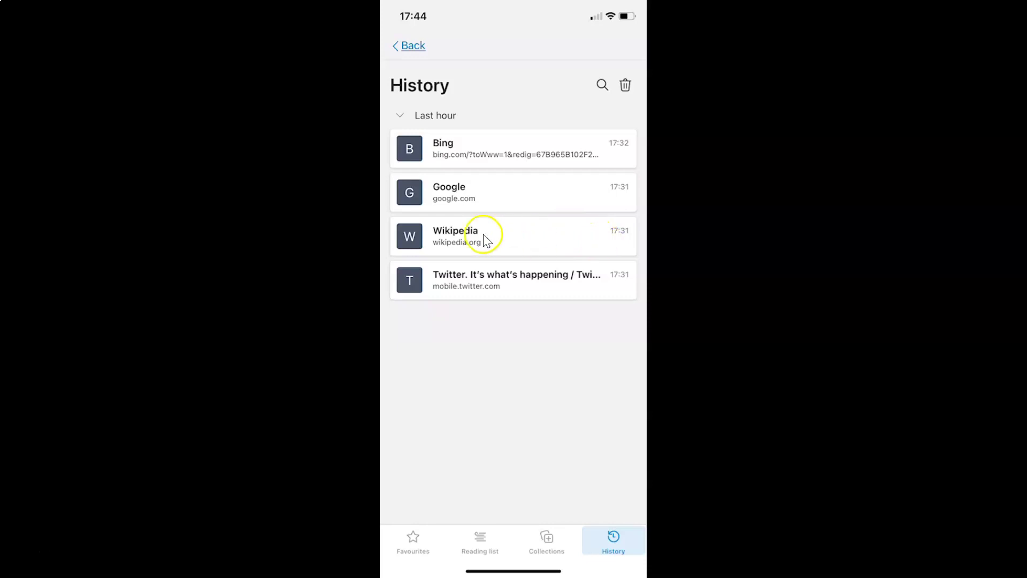
Step: Delete the Wikipedia entry from history and bring up the 'Clear your history?' prompt
scroll(495, 241, "right", 3)
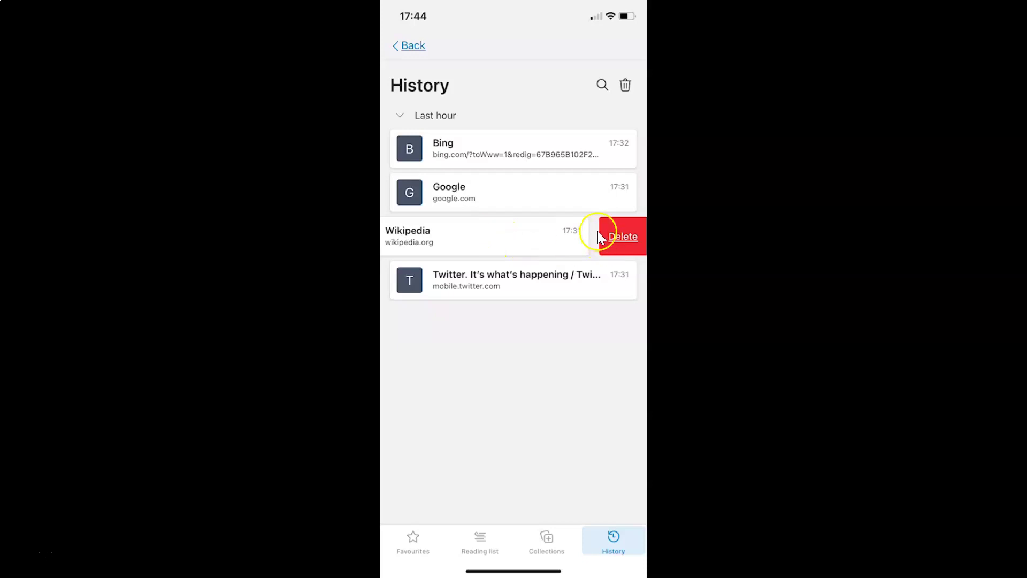
left_click(629, 238)
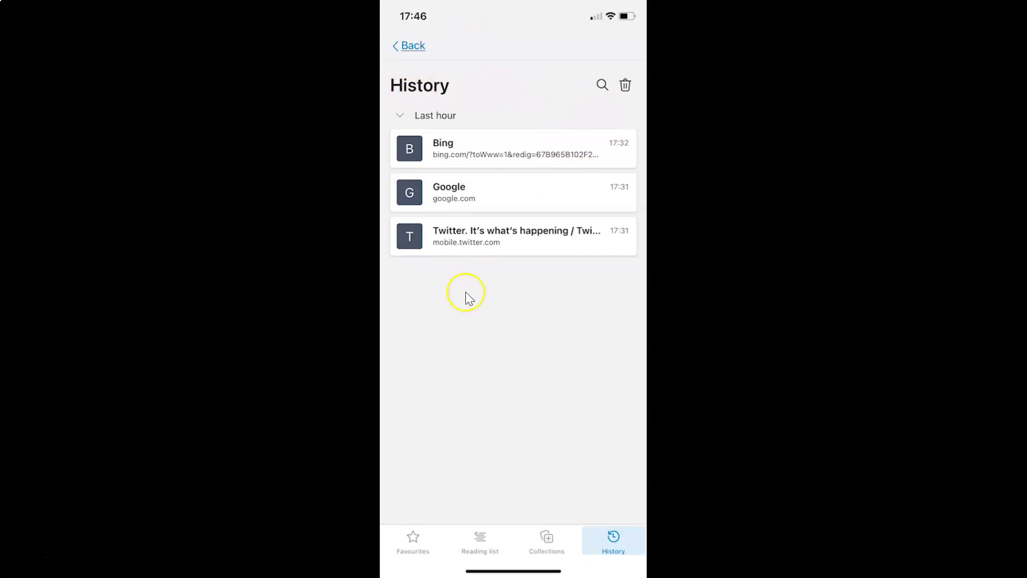
left_click(628, 88)
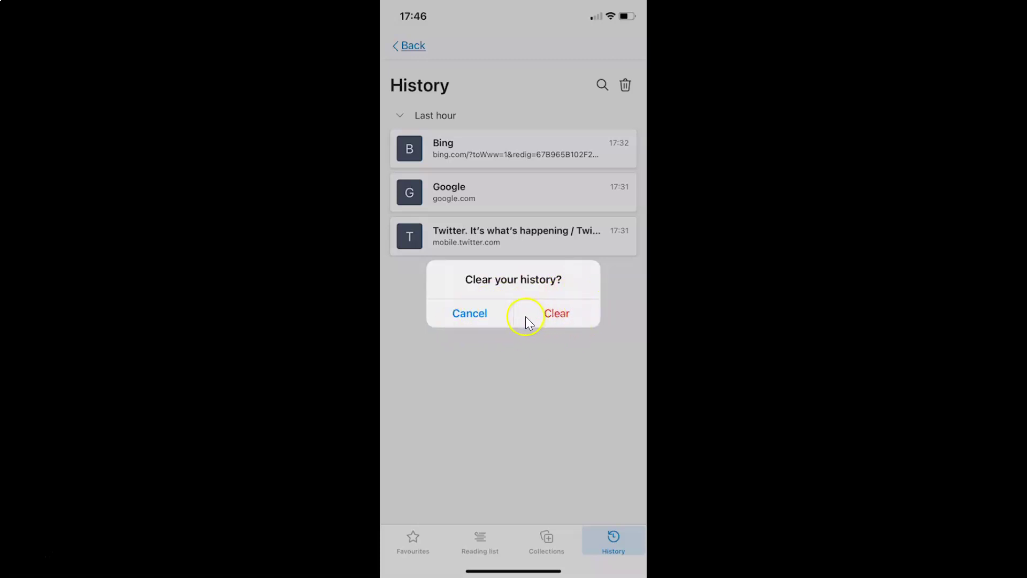
Step: Confirm Clear in the alert to wipe all remaining history entries
left_click(560, 311)
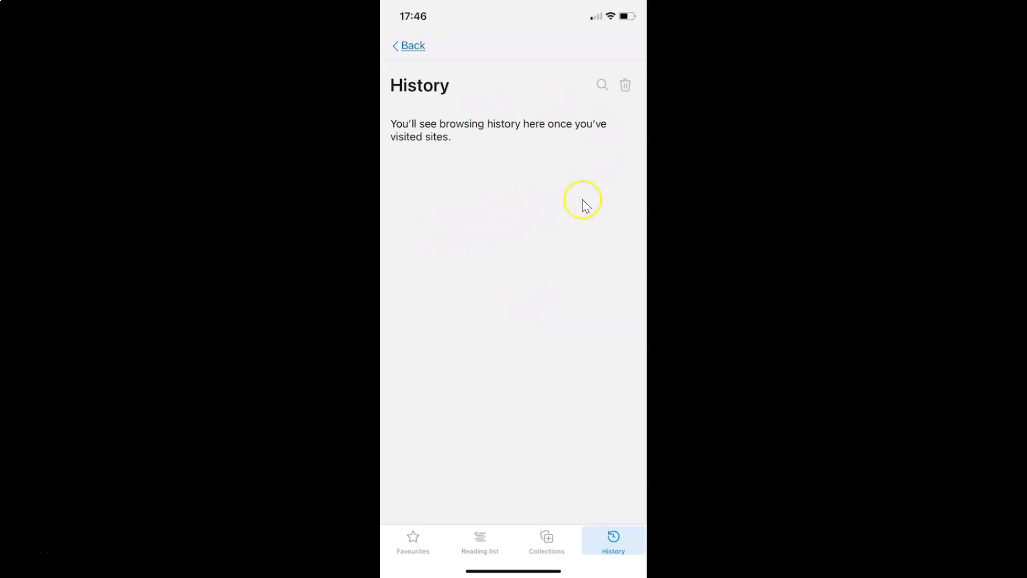
Step: Revisit Twitter, google.com (searched via 'goog') and Wikipedia, returning to the start page after each
left_click(408, 47)
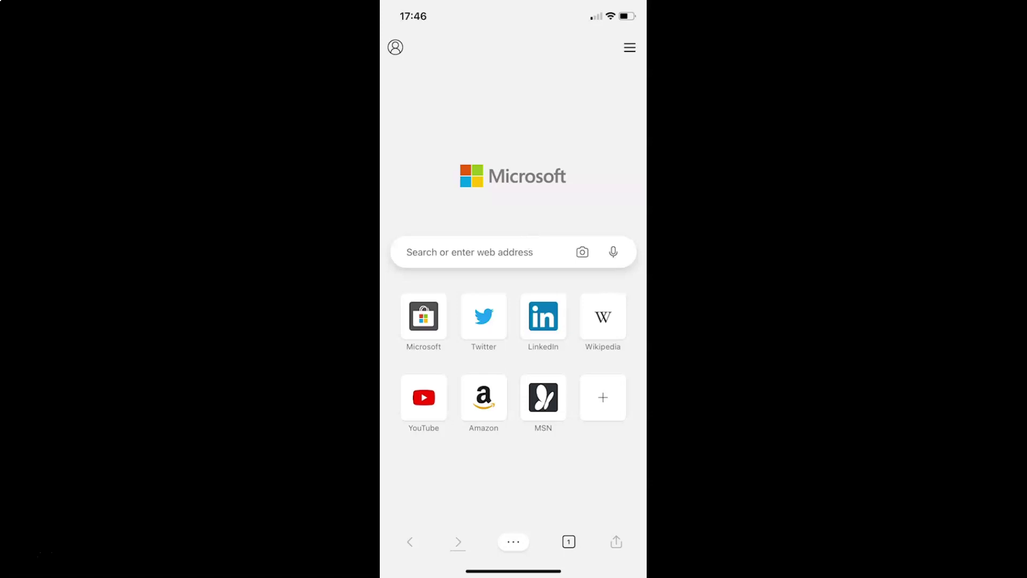
left_click(497, 319)
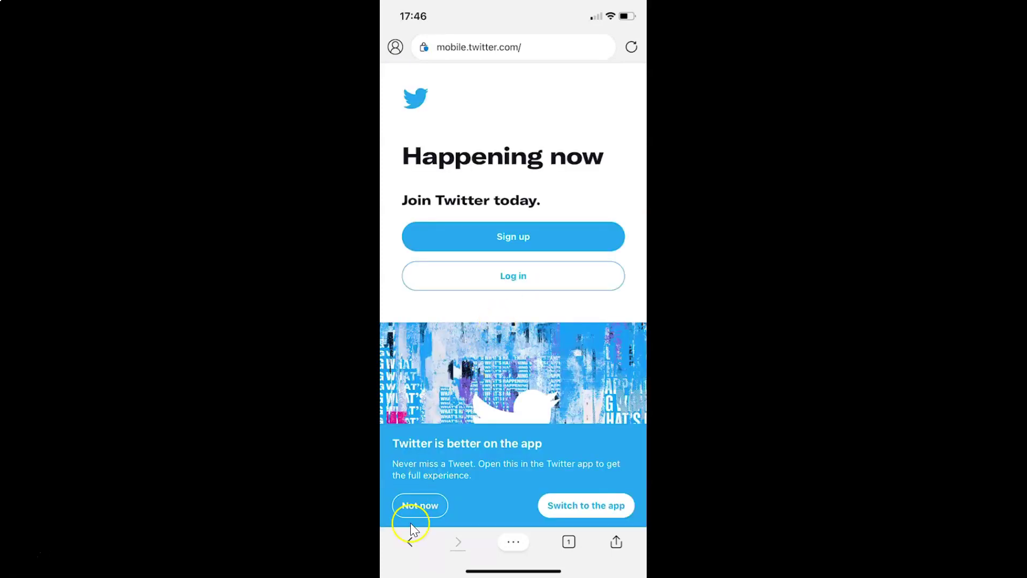
left_click(412, 542)
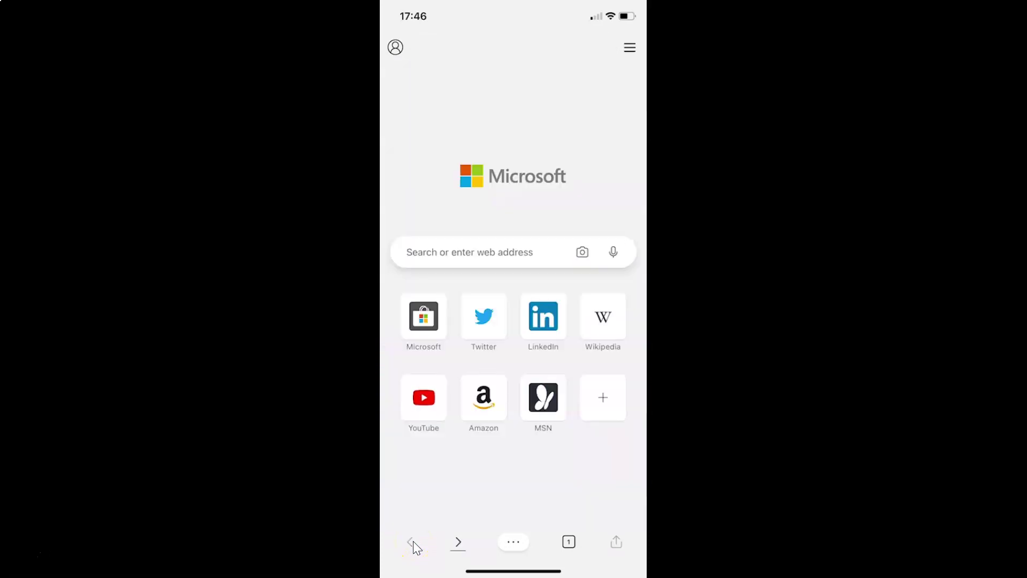
left_click(470, 252)
type("g")
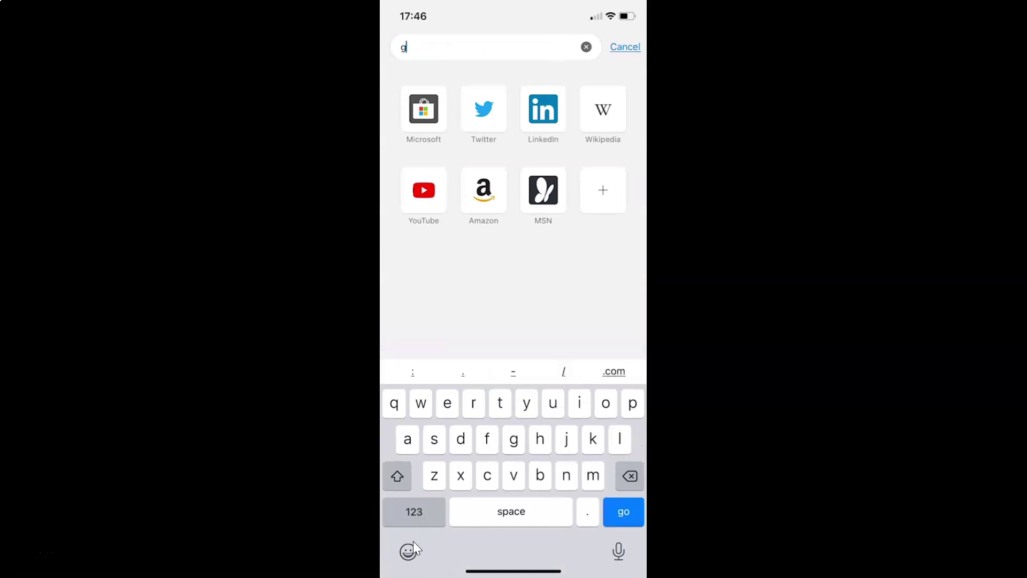
type("oog")
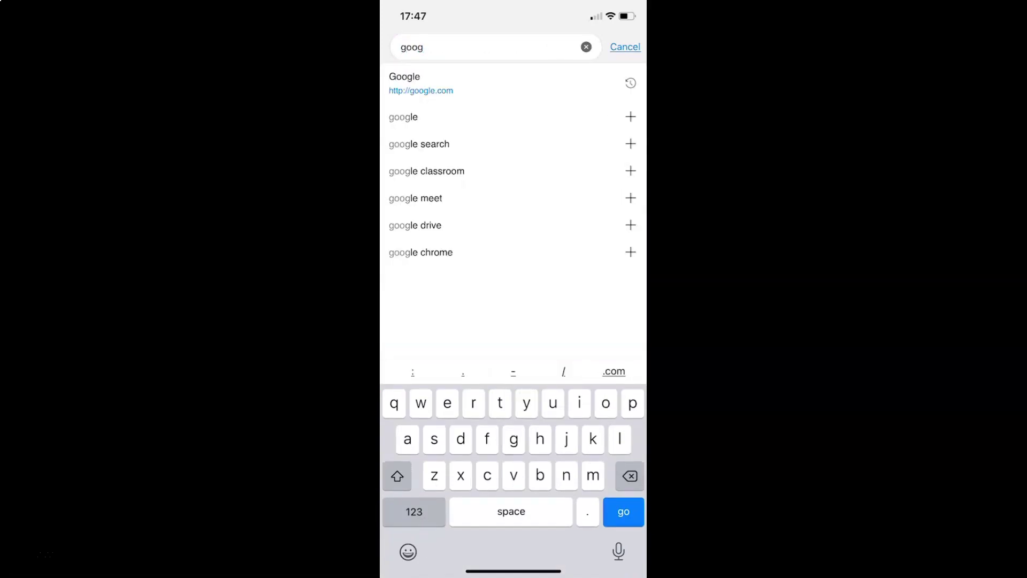
left_click(460, 82)
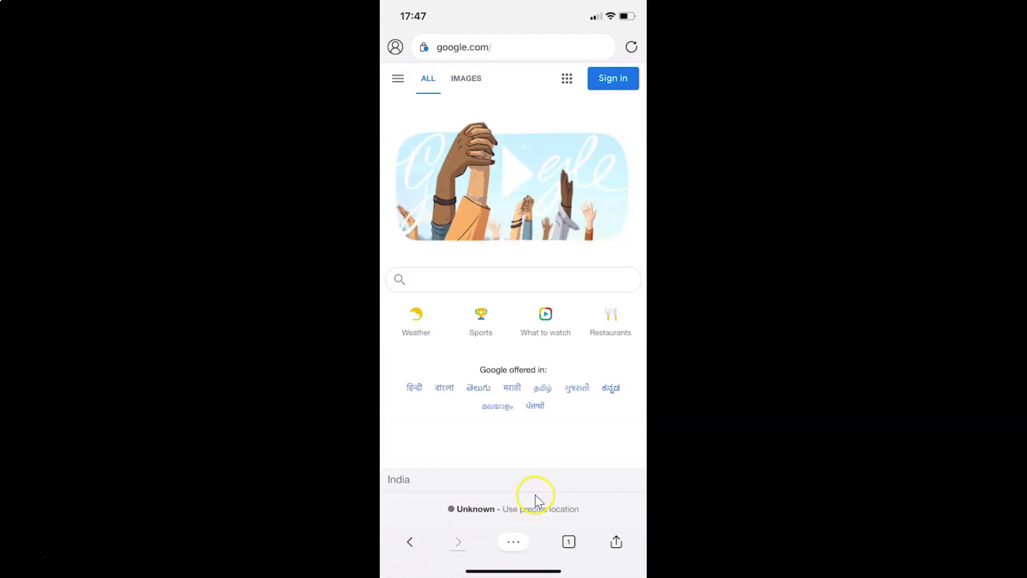
left_click(407, 542)
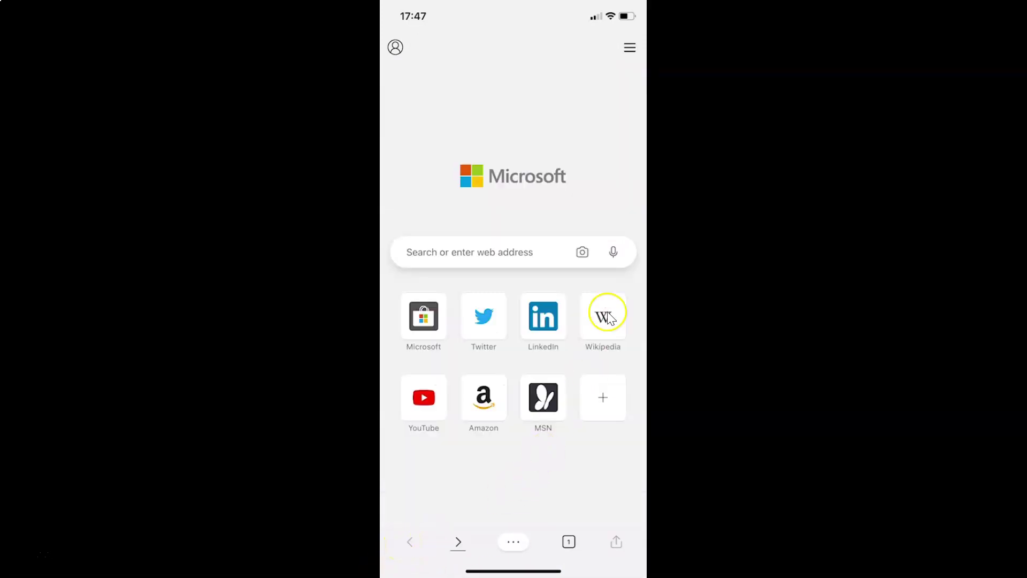
left_click(608, 314)
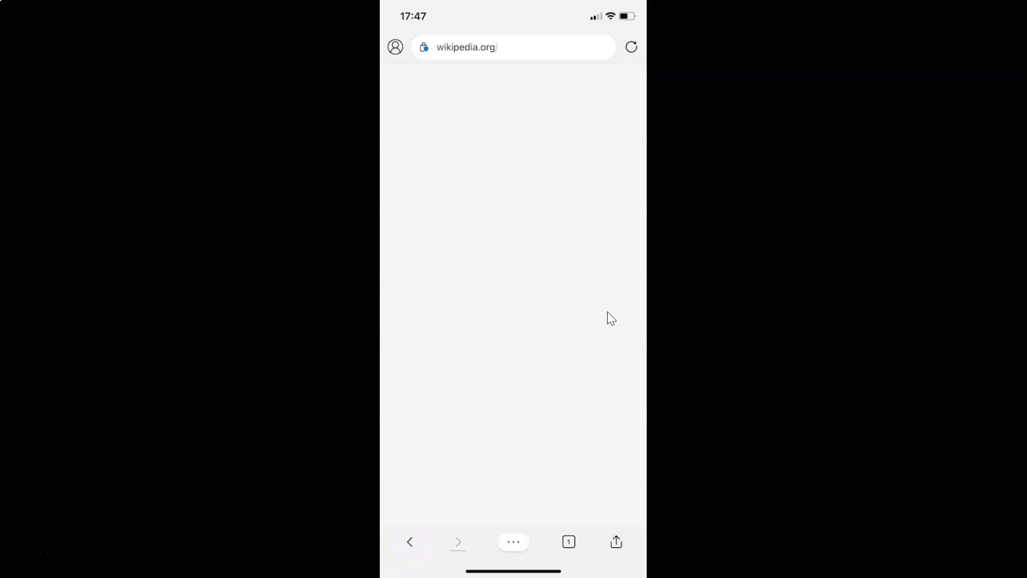
left_click(409, 542)
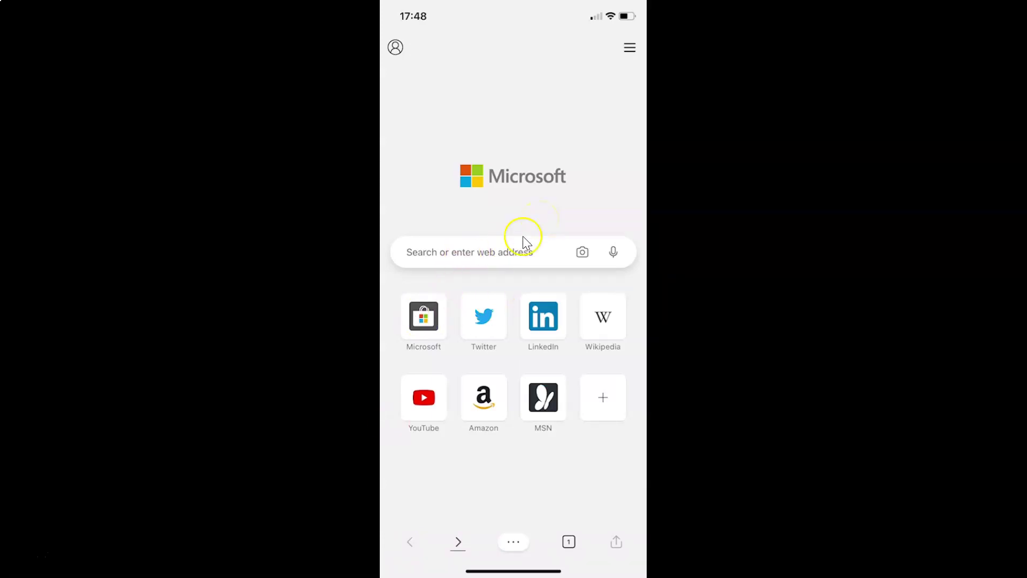
Step: Check that History lists Wikipedia, Google and Twitter again, then go to Edge Settings
left_click(504, 541)
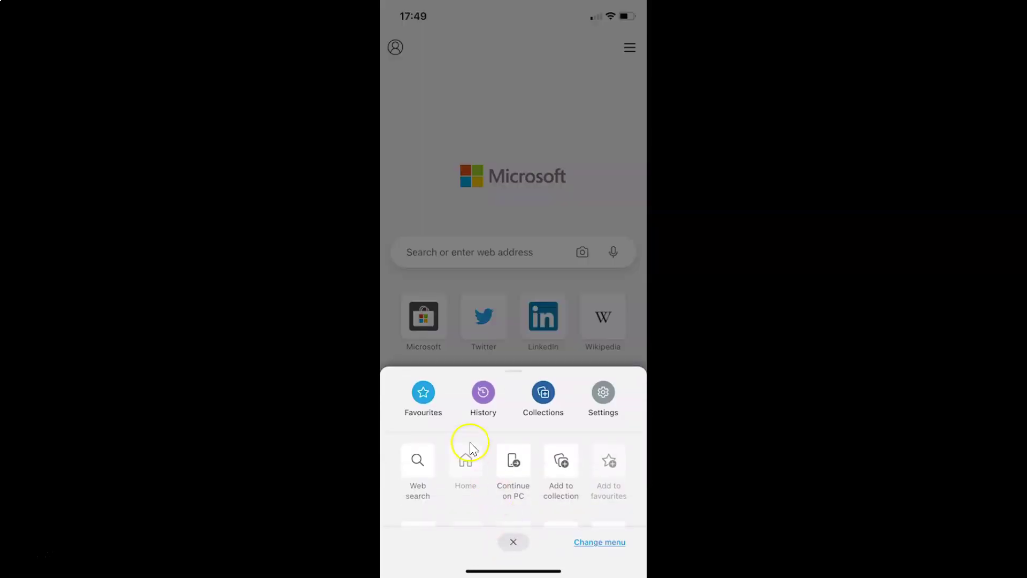
left_click(484, 394)
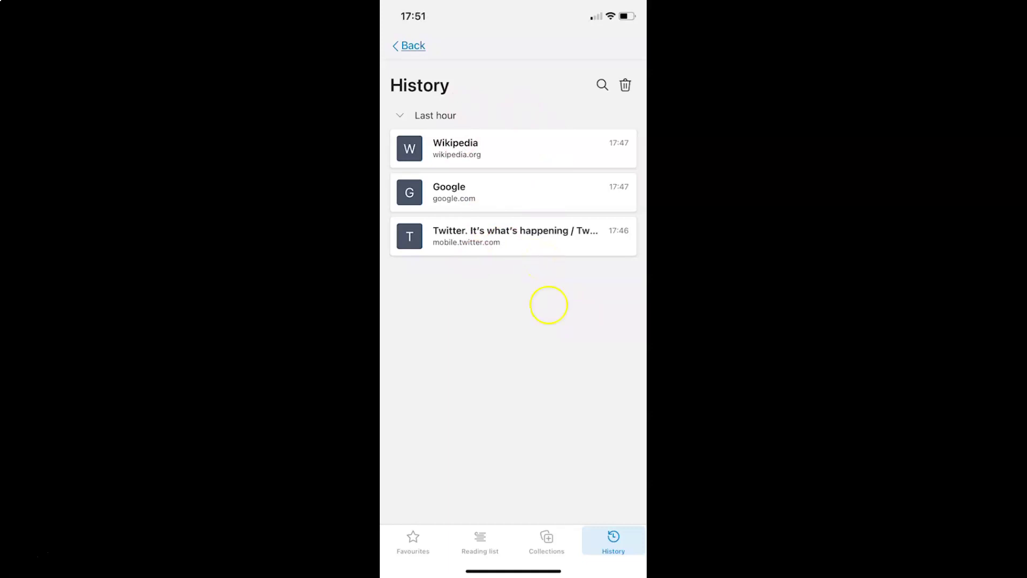
left_click(426, 47)
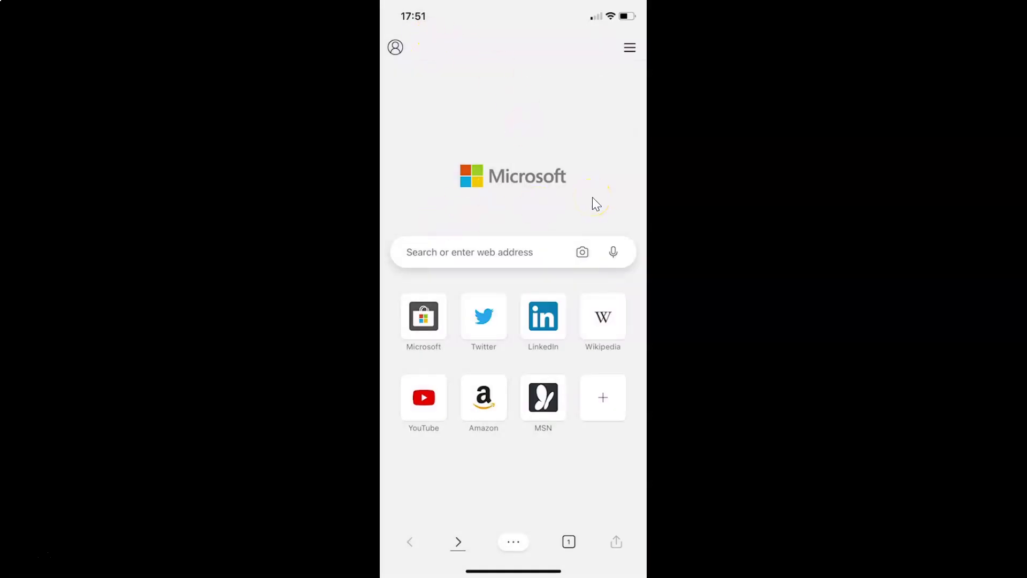
left_click(518, 540)
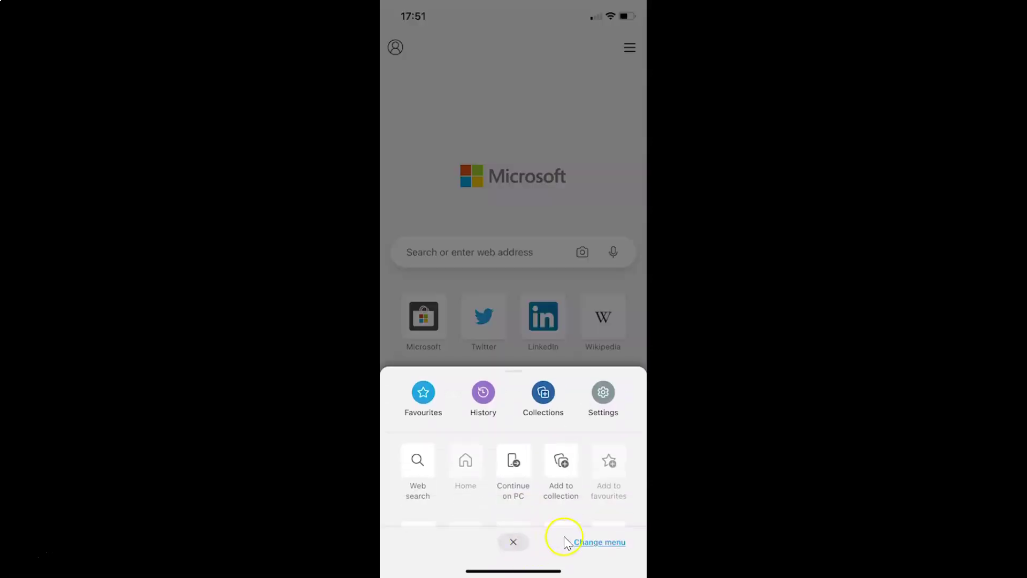
left_click(604, 394)
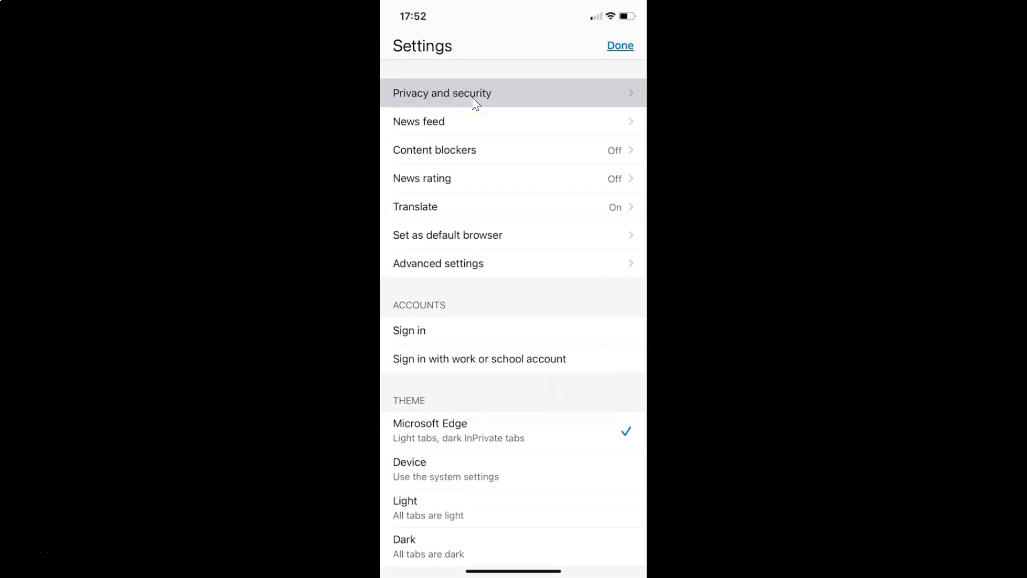
Step: Go to Privacy and security > Clear browsing data, where only Cache is ticked
left_click(474, 102)
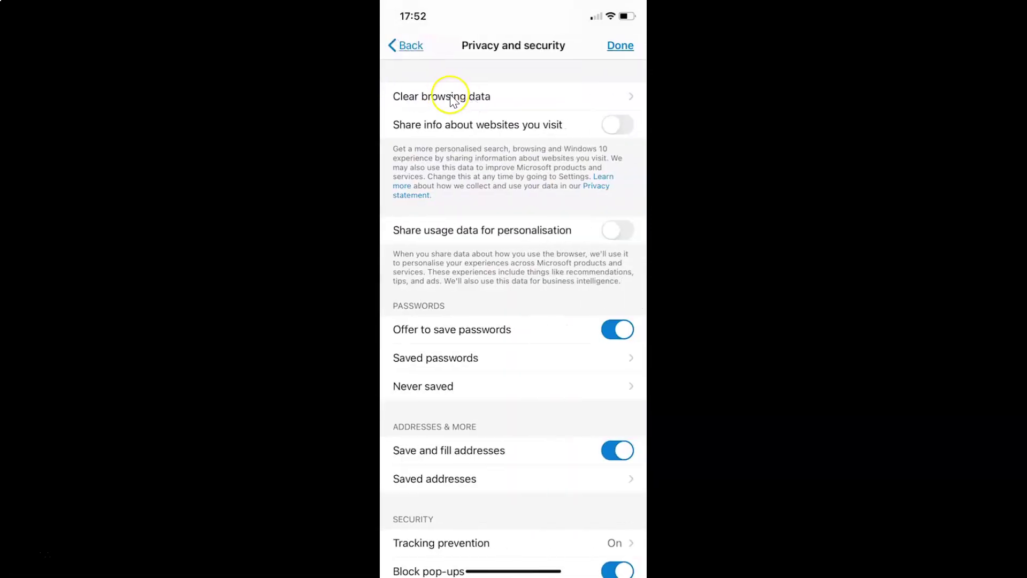
left_click(496, 99)
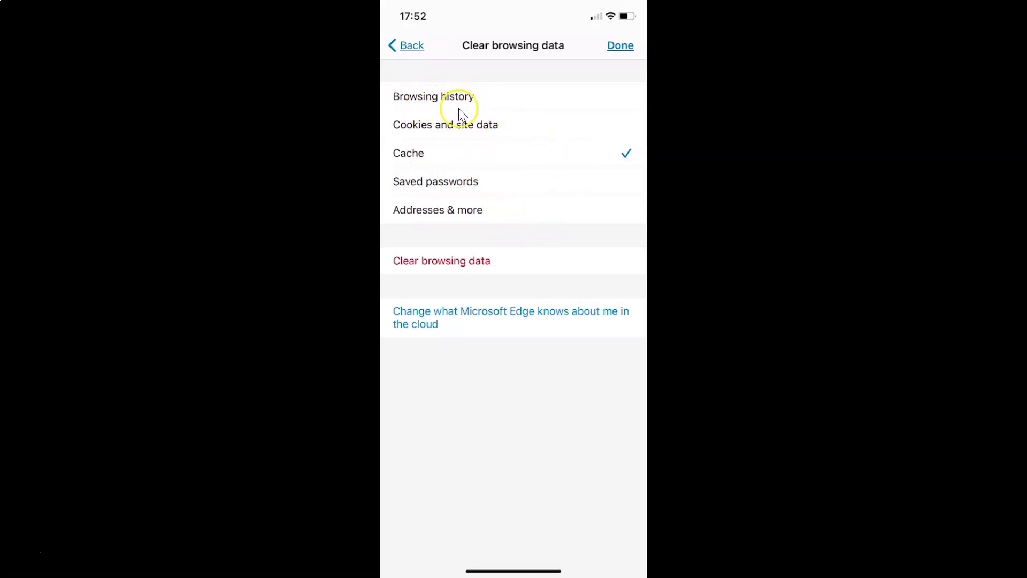
Step: Tick Browsing history, untick Cache, and clear that data with confirmation
left_click(541, 102)
left_click(633, 162)
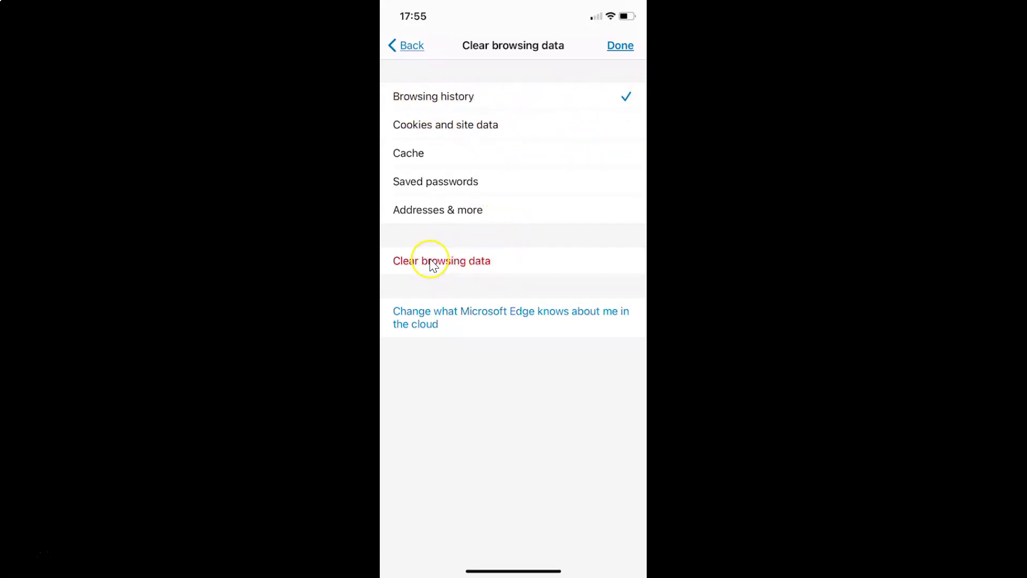
left_click(474, 261)
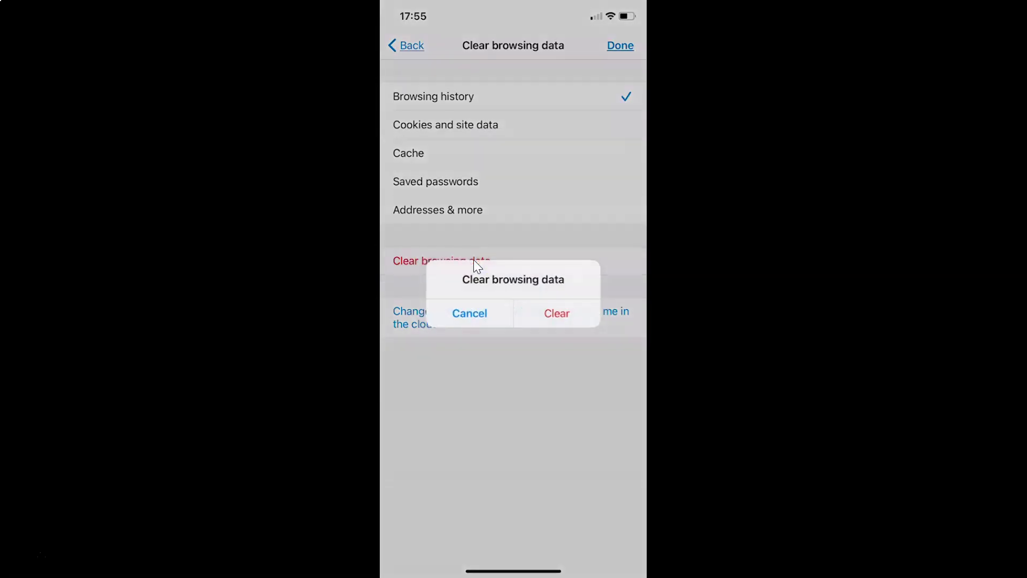
left_click(562, 316)
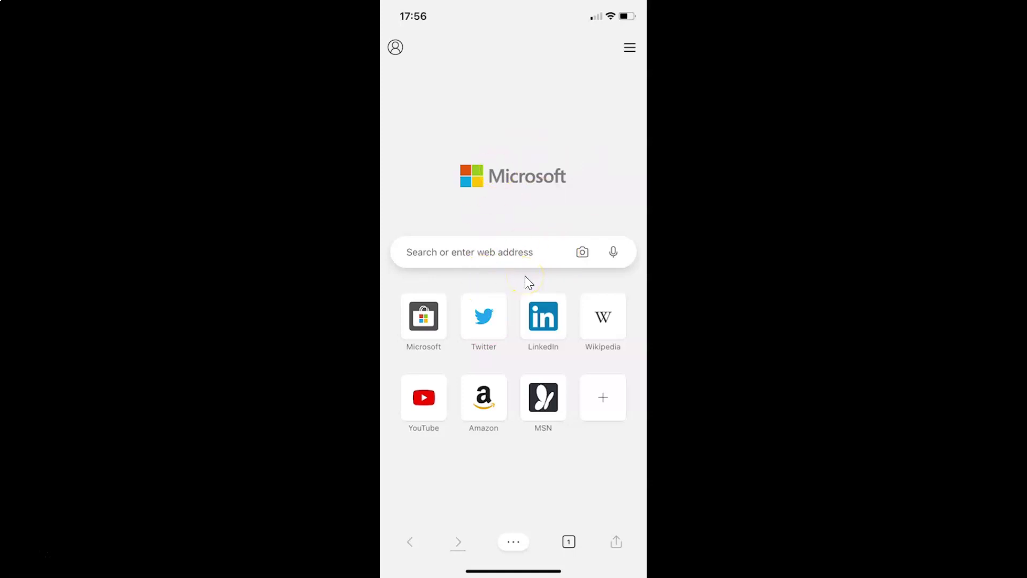
left_click(512, 541)
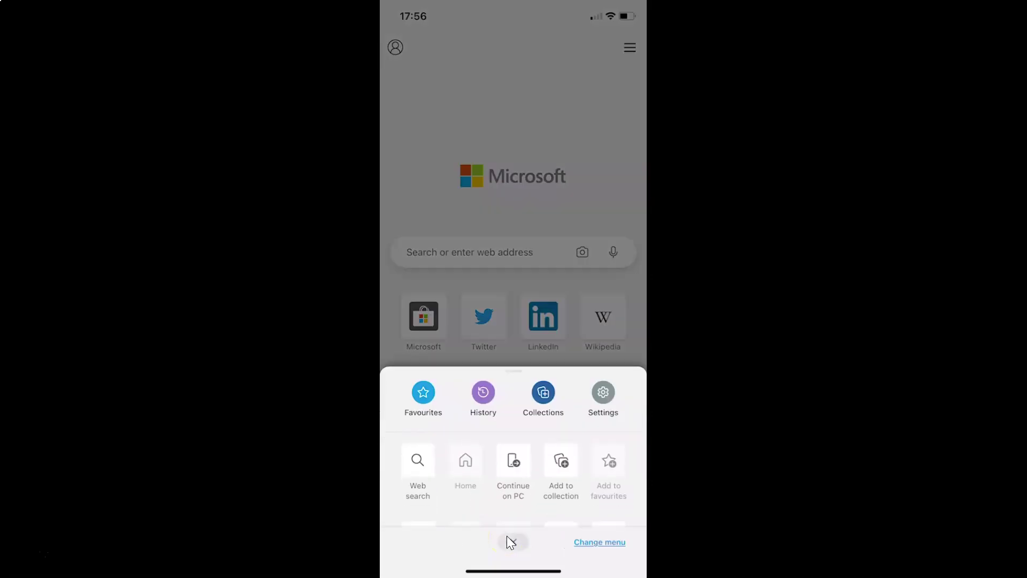
left_click(484, 392)
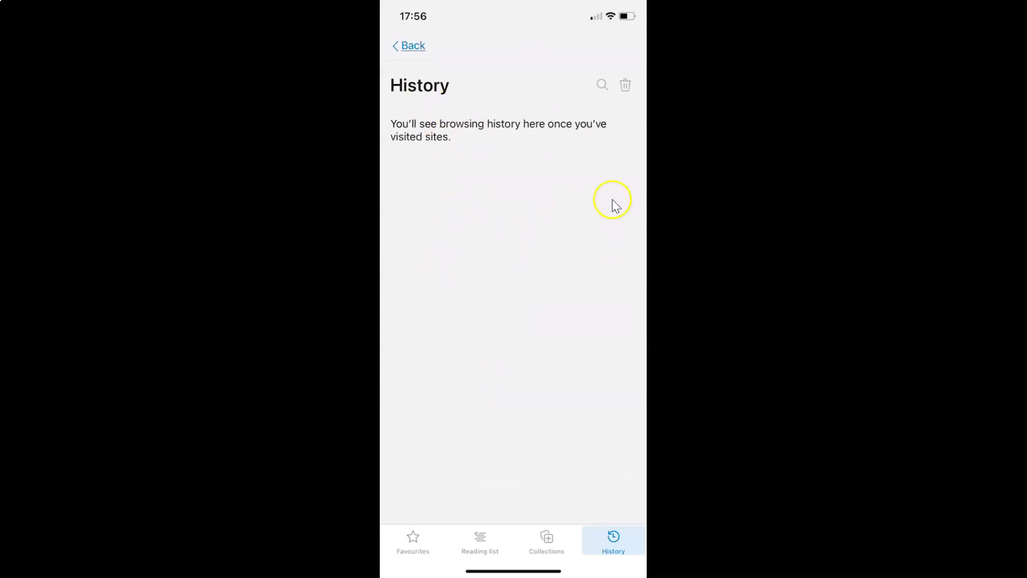
left_click(418, 47)
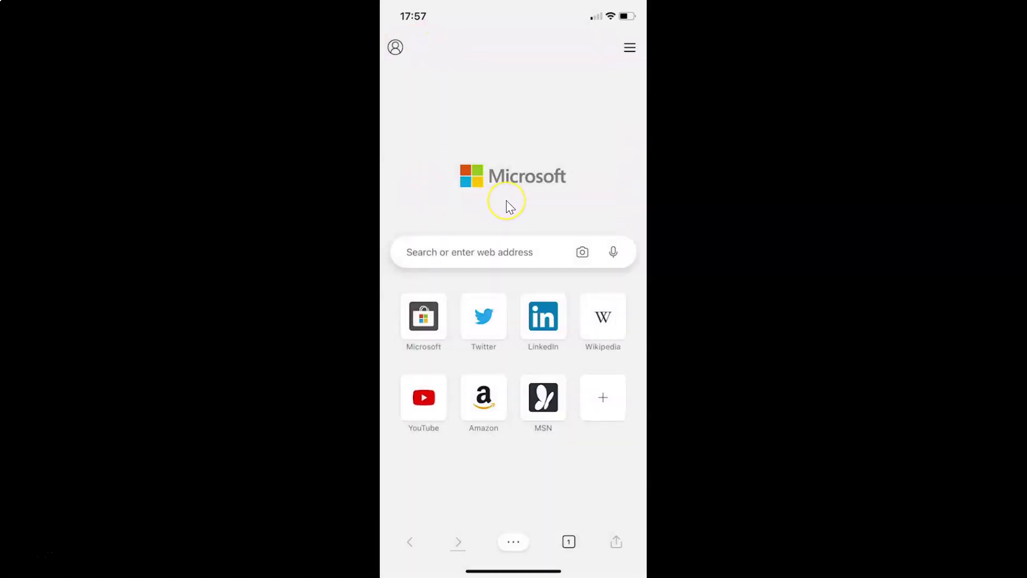